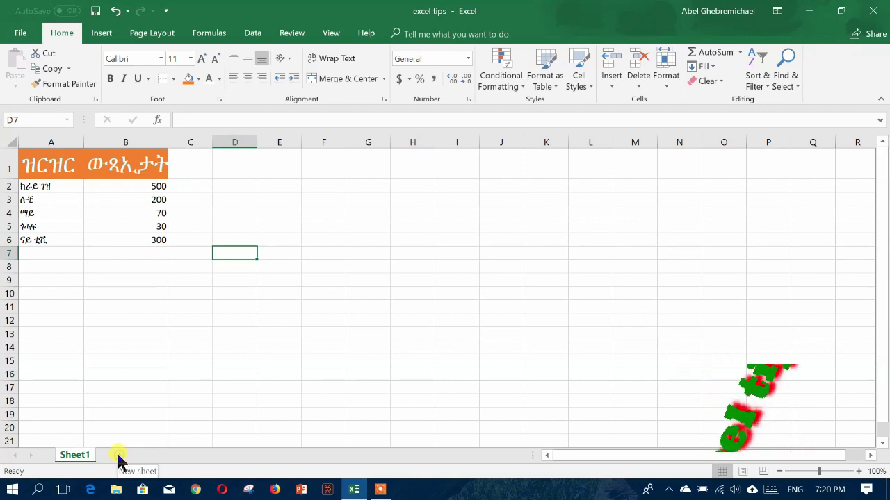
# - Add a new empty Sheet2, check it against Sheet1's data, and finish on Sheet2
pyautogui.click(119, 456)
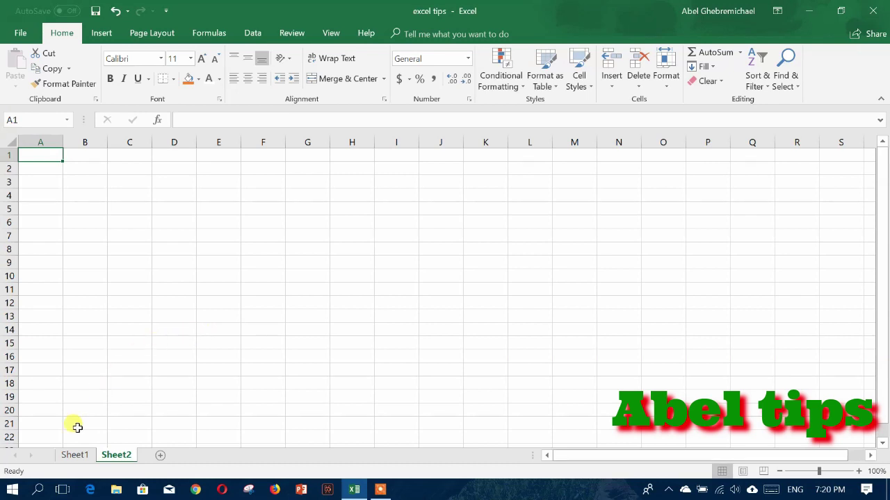
pyautogui.click(75, 455)
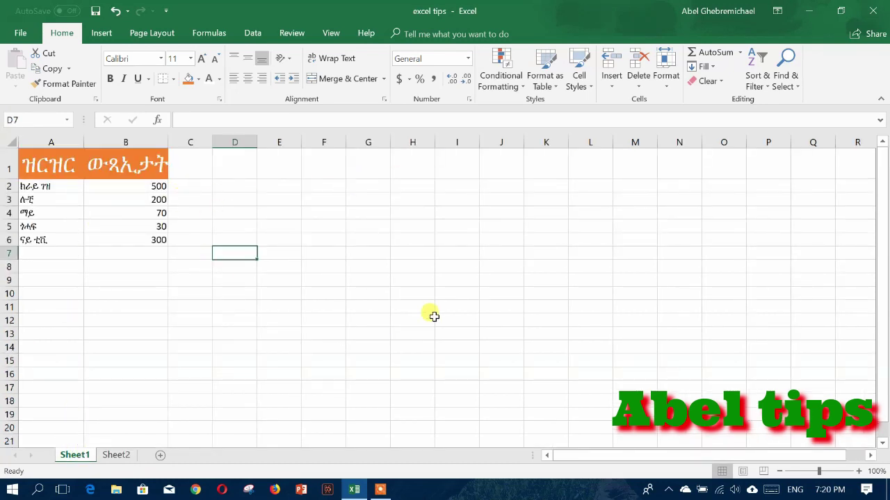
pyautogui.click(115, 455)
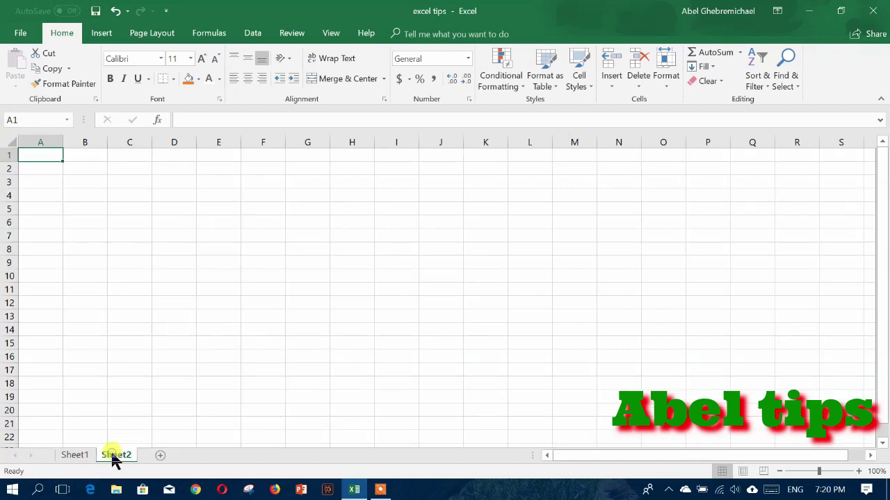
pyautogui.click(73, 455)
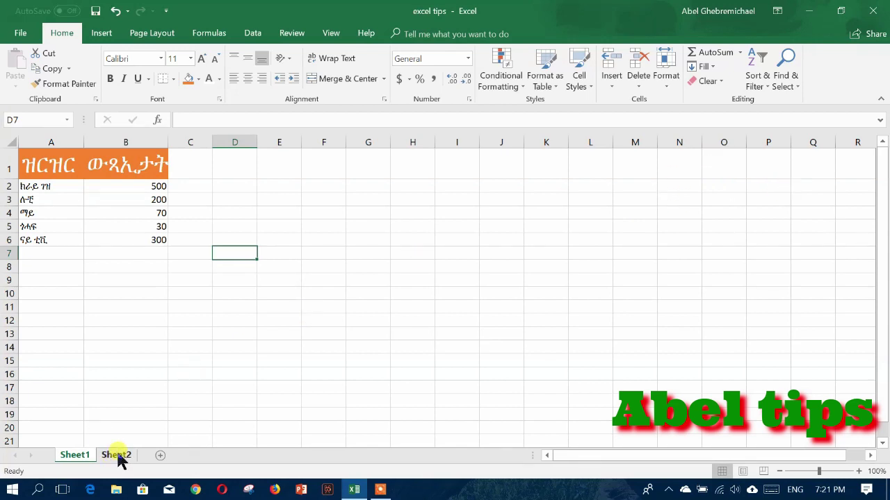
pyautogui.click(117, 456)
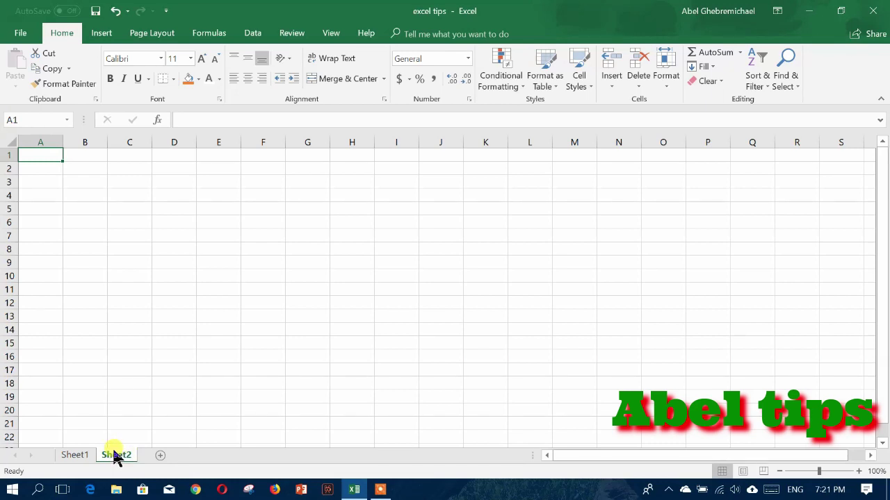
# - Rename the Sheet2 tab to the pasted Amharic name
pyautogui.rightClick(116, 456)
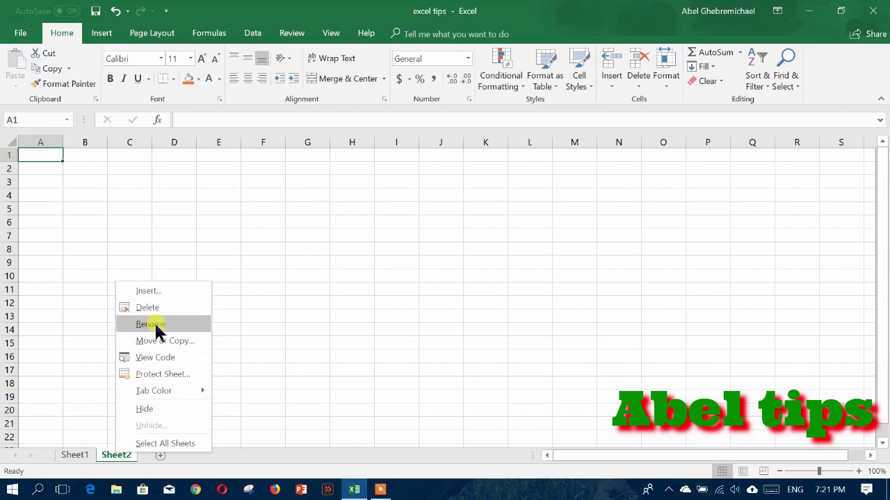
pyautogui.click(146, 324)
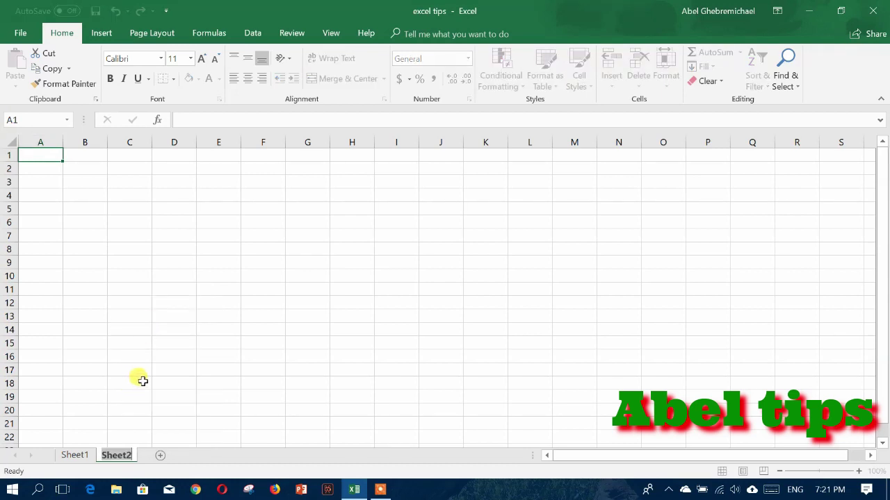
pyautogui.hotkey('ctrl', 'v')
pyautogui.press('Return')
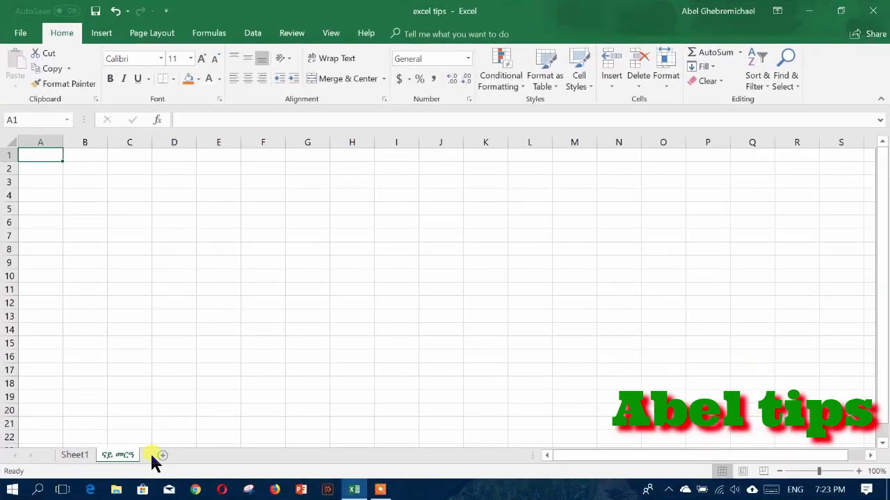
# - Add Sheet3 and Sheet4, then delete Sheet4 so three sheets remain
pyautogui.click(162, 455)
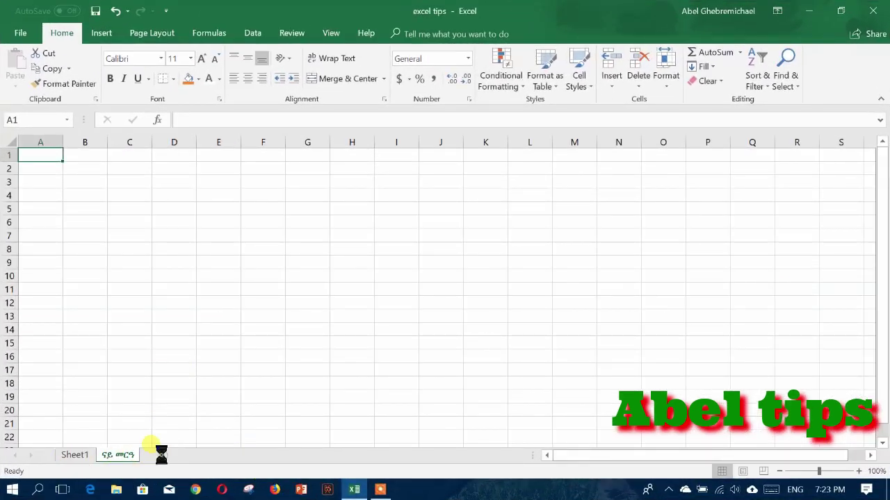
pyautogui.click(237, 455)
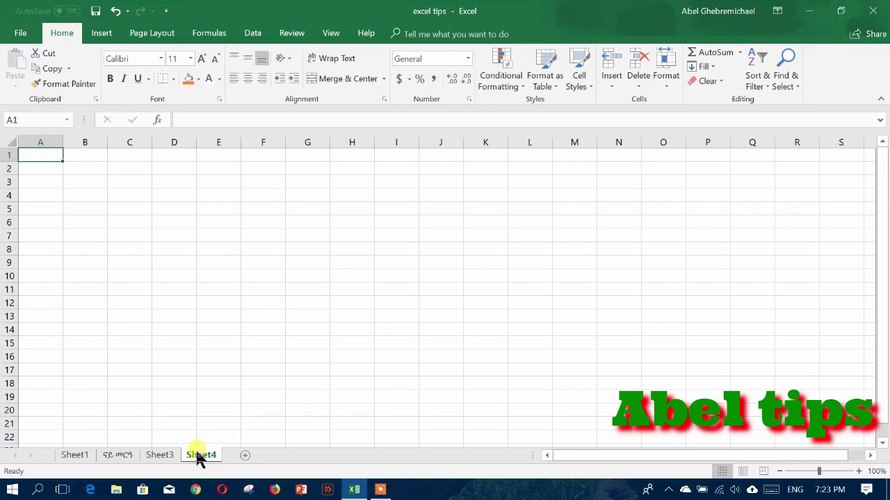
pyautogui.rightClick(198, 457)
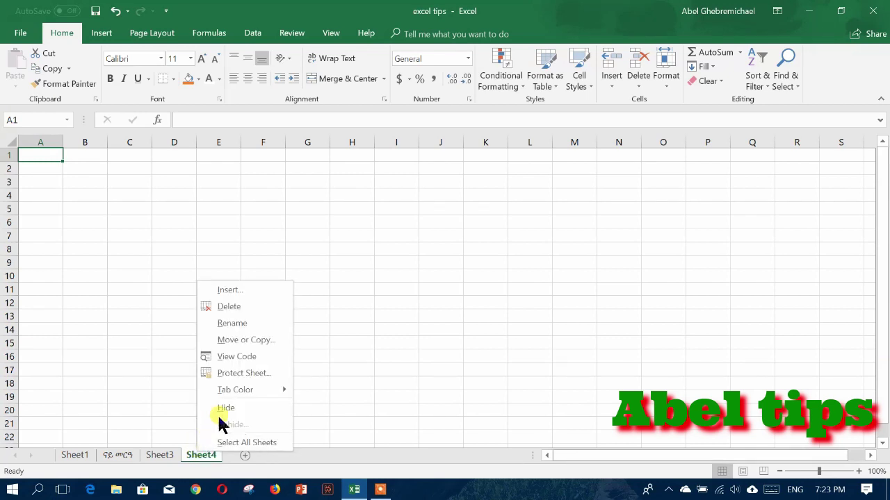
pyautogui.click(230, 307)
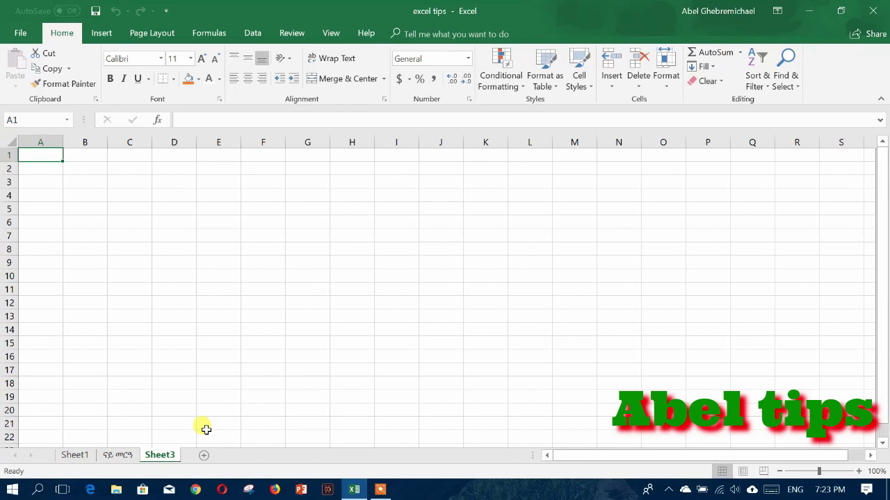
# - Set the font size of Sheet1's orange header cells A1:B1 to 20
pyautogui.hotkey('ctrl', 'pageup')
pyautogui.hotkey('ctrl', 'pageup')
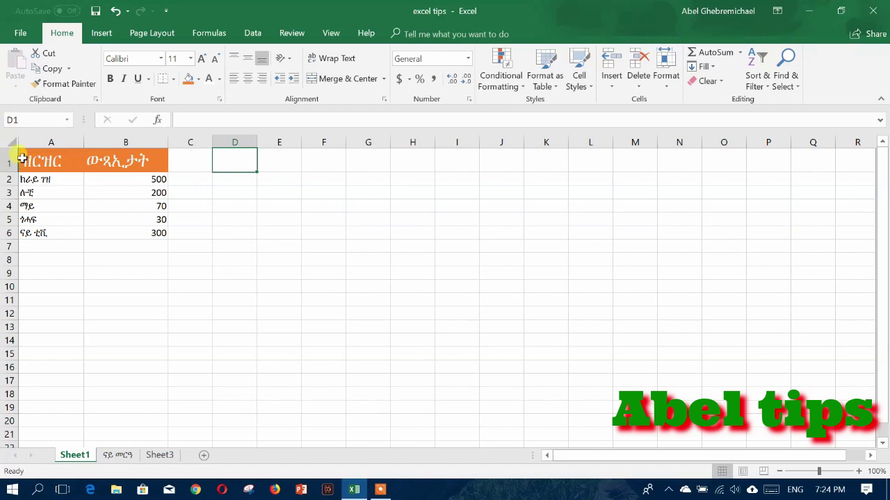
pyautogui.click(21, 158)
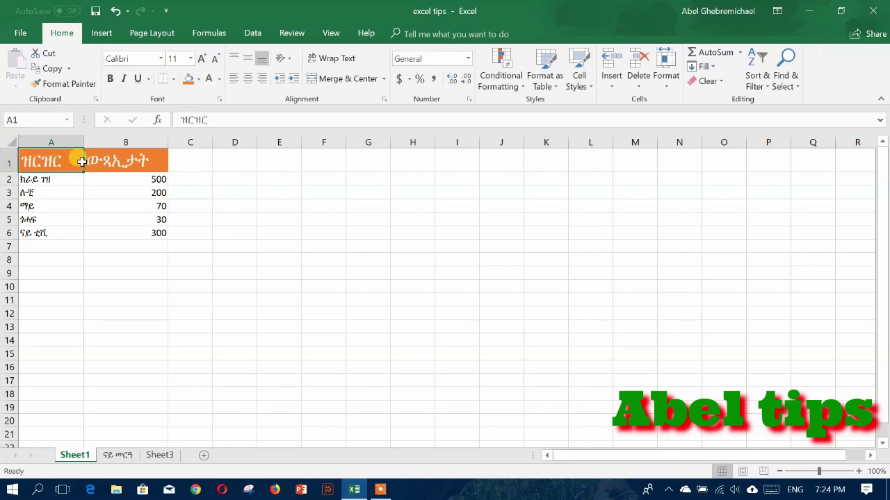
pyautogui.moveTo(82, 162)
pyautogui.mouseDown()
pyautogui.moveTo(136, 164)
pyautogui.moveTo(105, 162)
pyautogui.mouseUp()
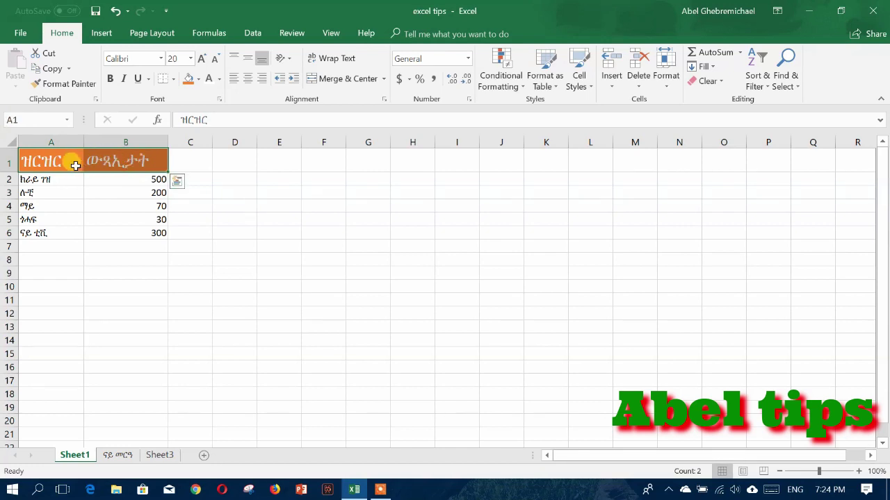
pyautogui.click(191, 59)
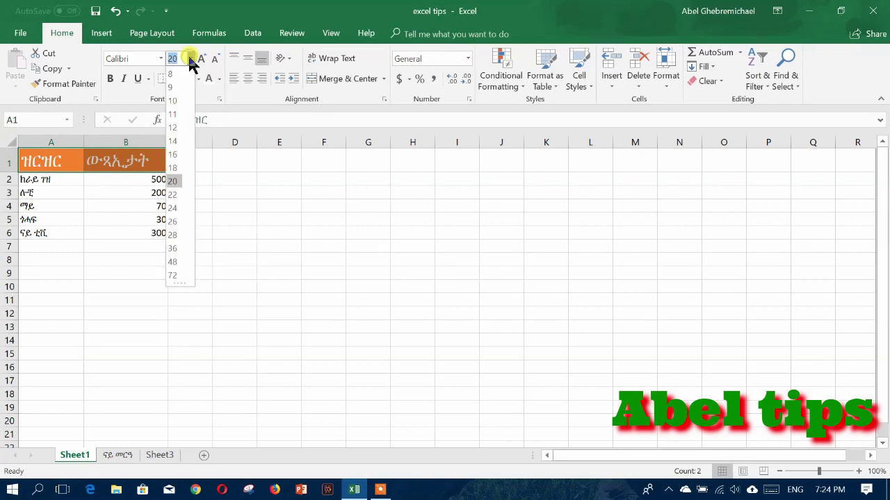
pyautogui.click(174, 182)
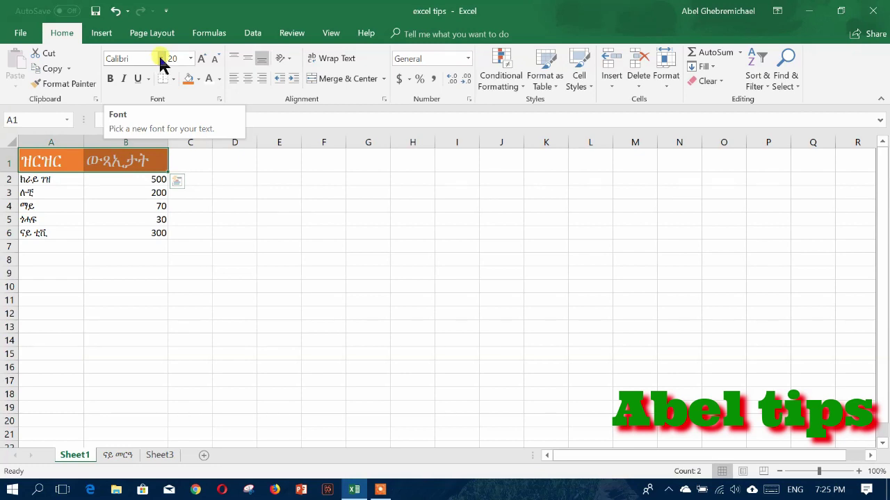
pyautogui.moveTo(53, 157); pyautogui.dragTo(136, 164)
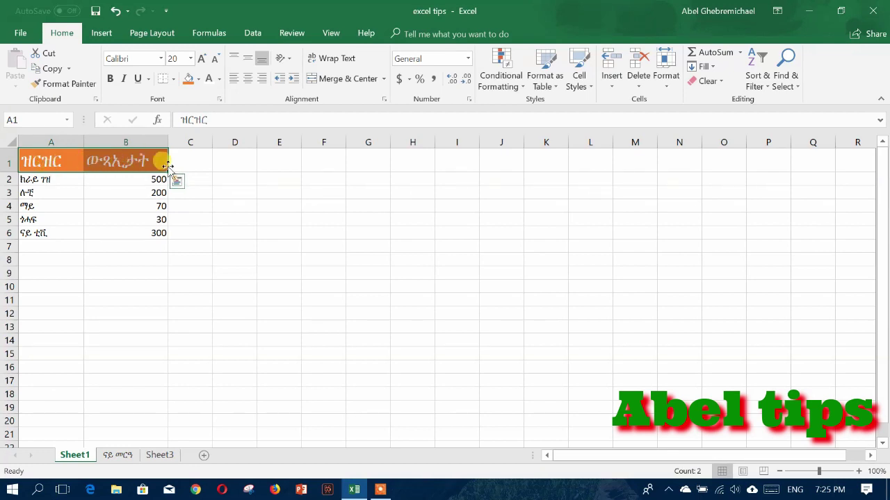
pyautogui.click(160, 58)
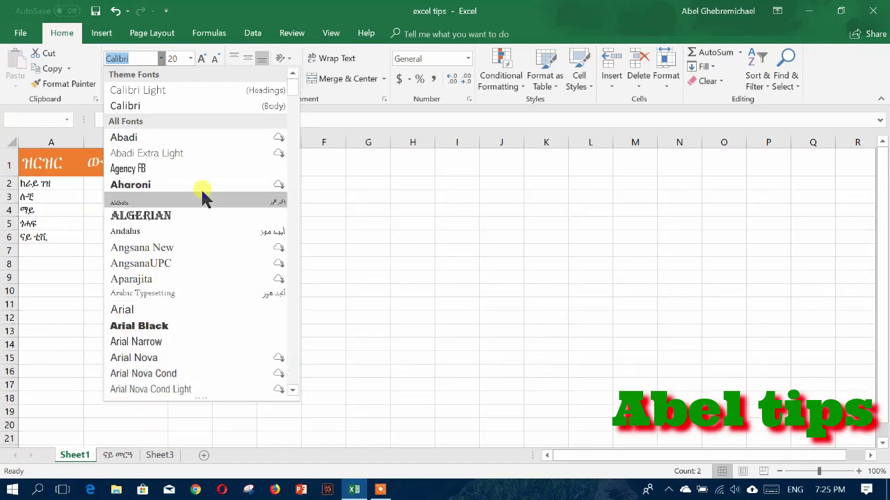
pyautogui.moveTo(292, 97); pyautogui.dragTo(258, 288)
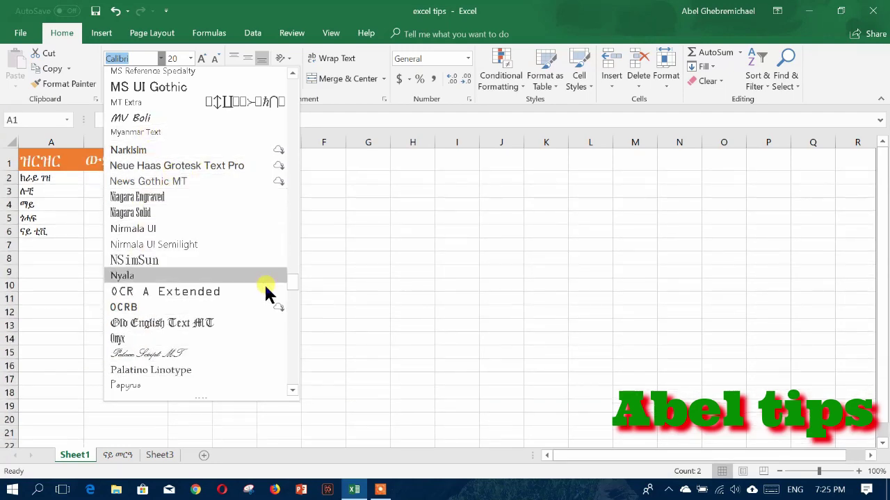
pyautogui.moveTo(290, 282)
pyautogui.mouseDown()
pyautogui.moveTo(305, 173)
pyautogui.moveTo(292, 80)
pyautogui.mouseUp()
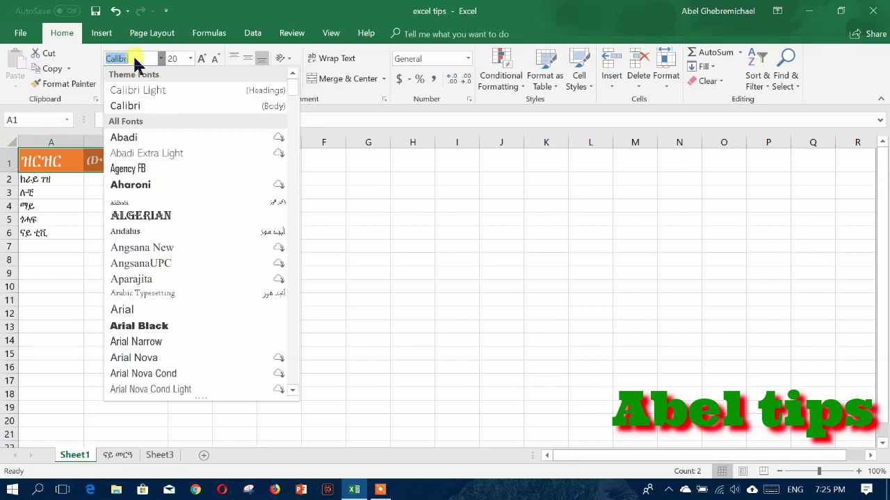
pyautogui.click(78, 56)
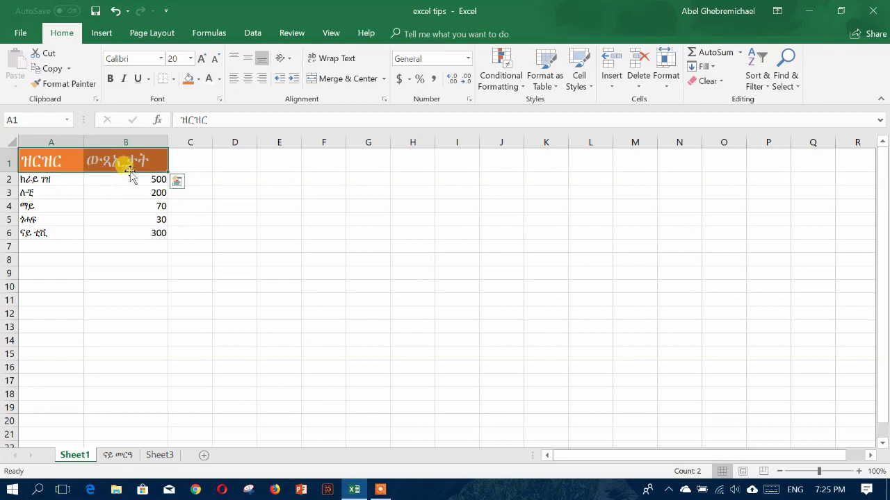
# - Bold the A1:B1 header text, then apply italic and undo it
pyautogui.click(111, 80)
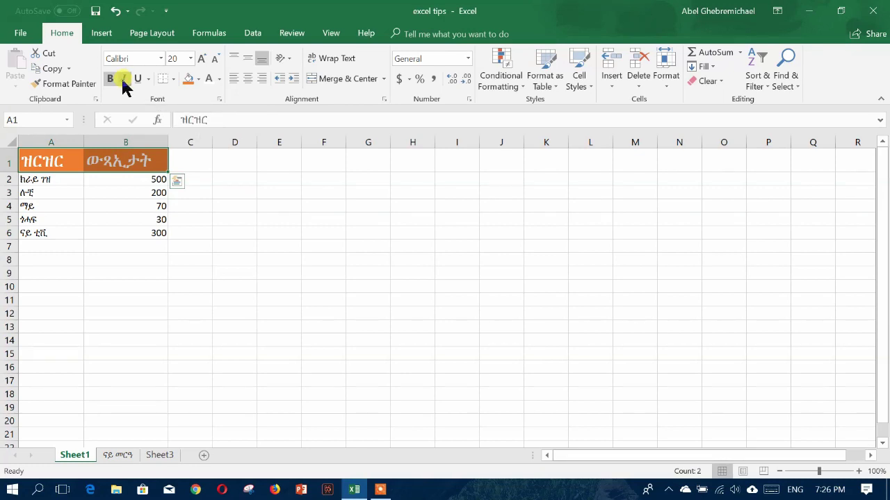
pyautogui.click(123, 79)
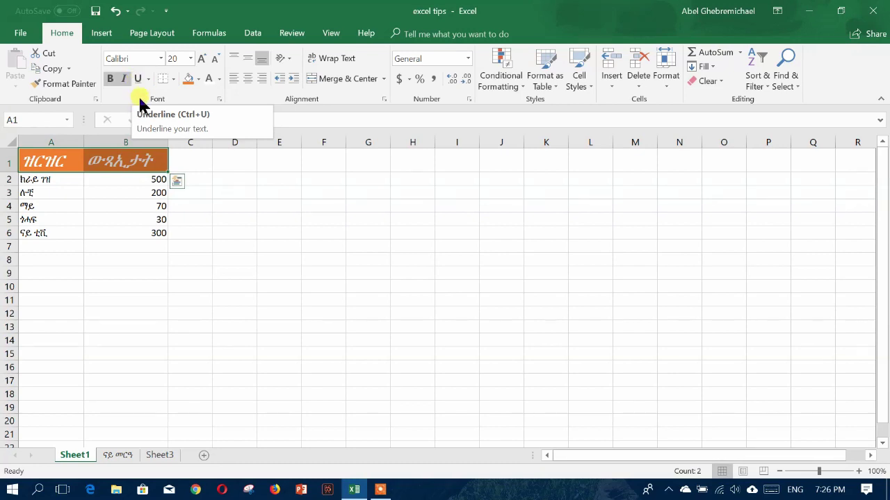
pyautogui.click(115, 11)
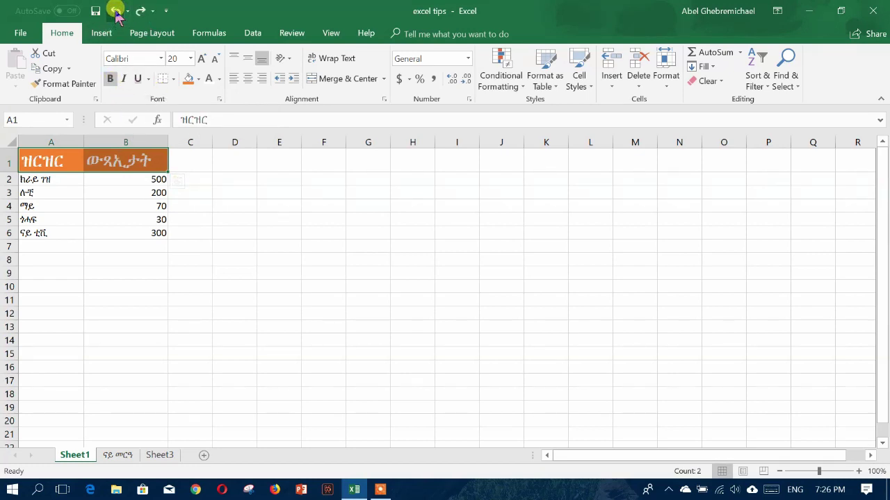
pyautogui.click(116, 11)
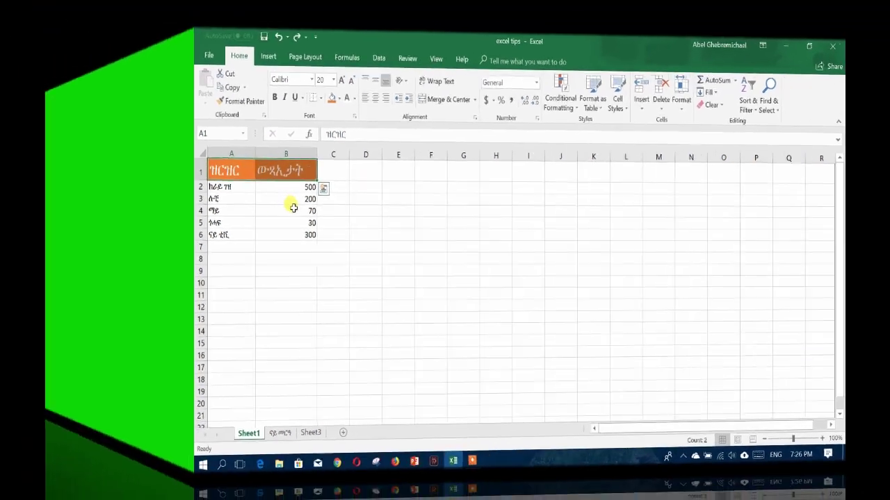